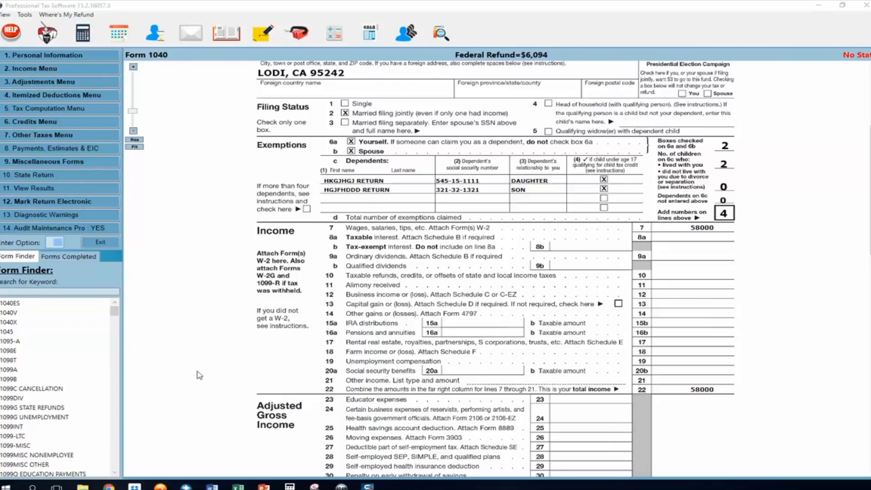
Step: Search the form finder for "SCHE", and look over the Income Menu before returning to Form 1040
left_click(8, 291)
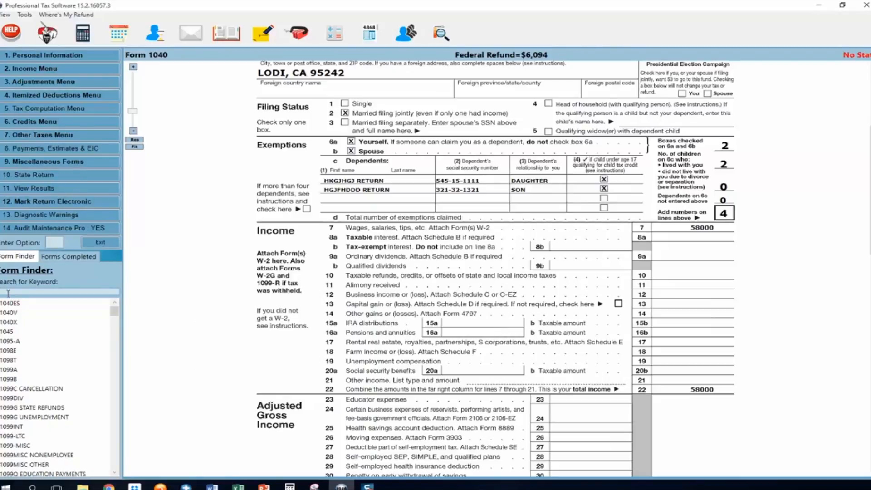
type("SCHE")
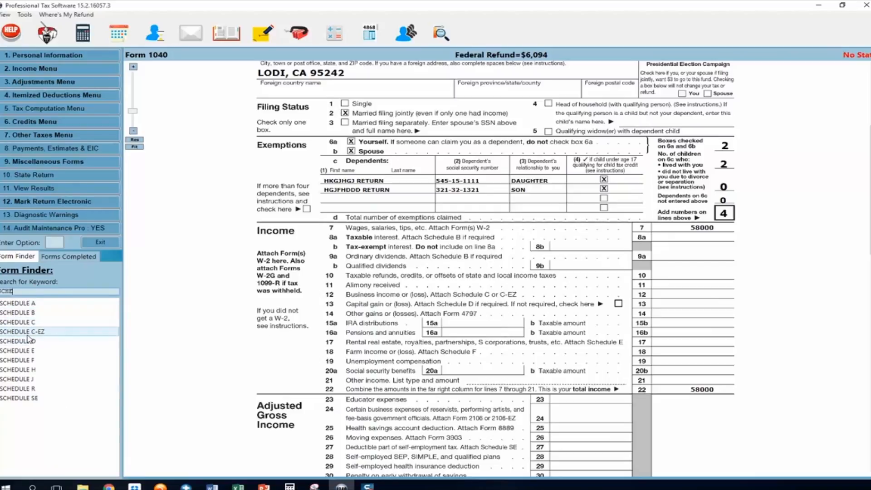
left_click(675, 295)
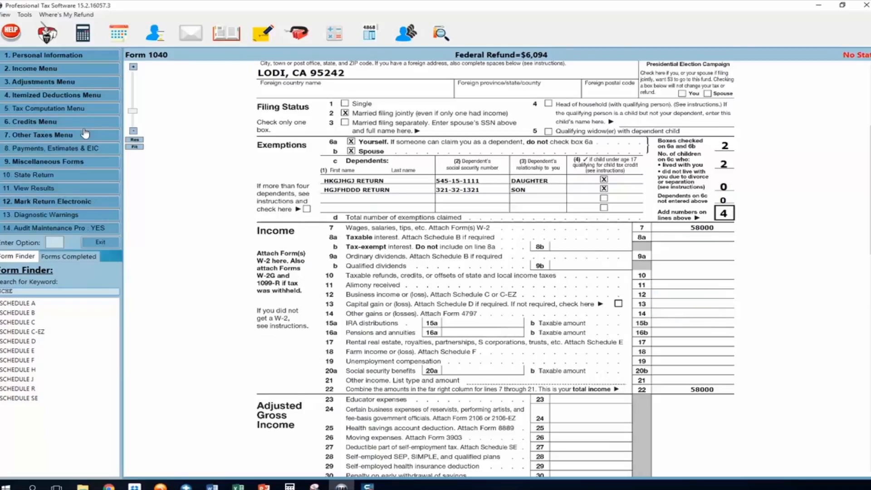
left_click(50, 69)
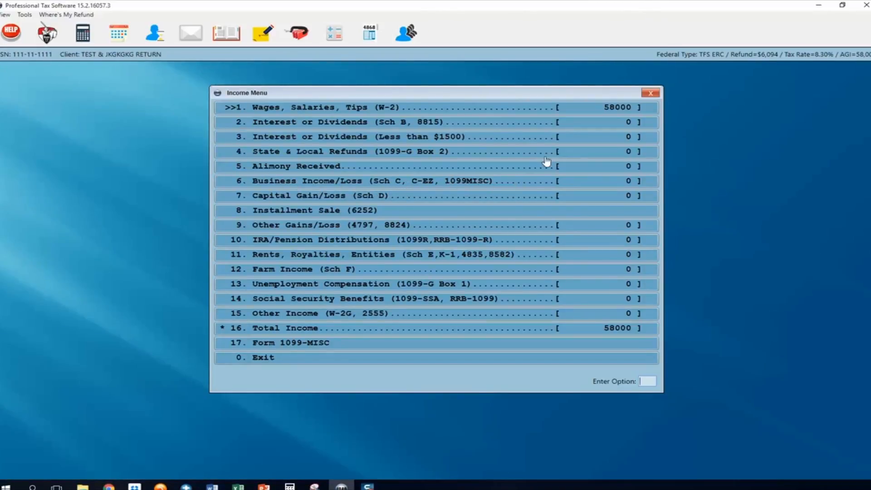
left_click(651, 93)
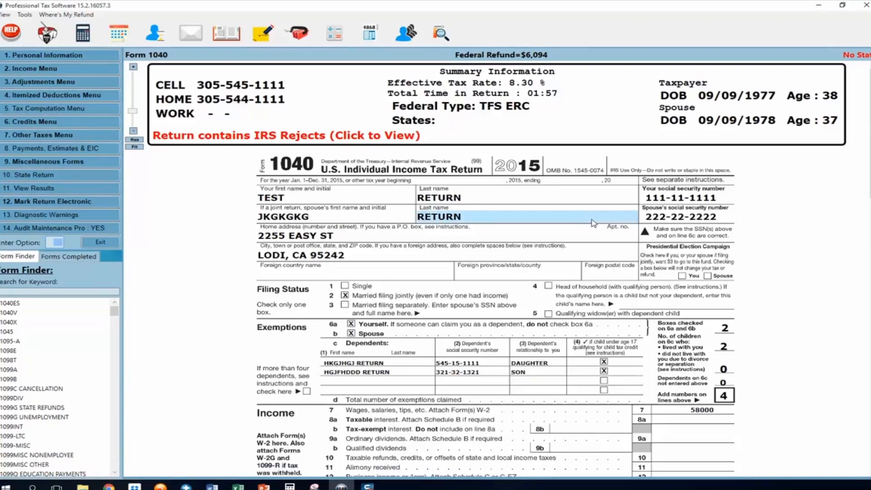
Step: Create a new Schedule C for the taxpayer from the business income entry on line 12 of Form 1040
scroll(626, 299, "down", 2)
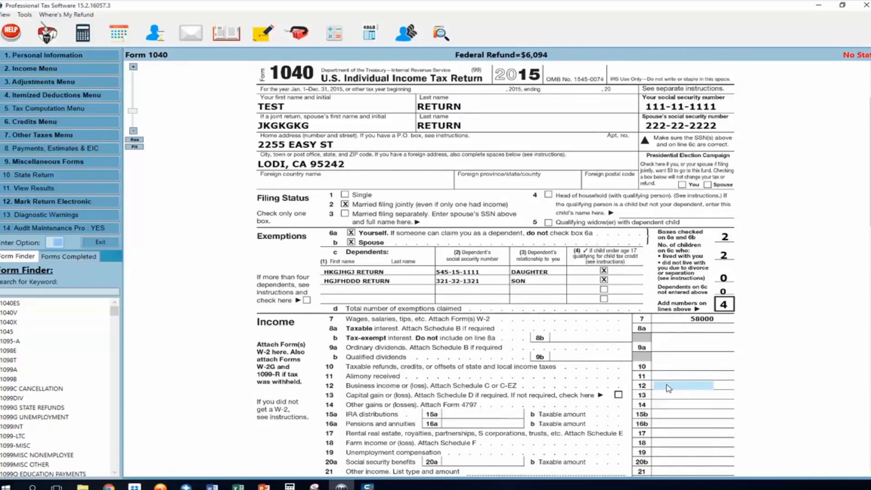
double_click(668, 387)
left_click(336, 195)
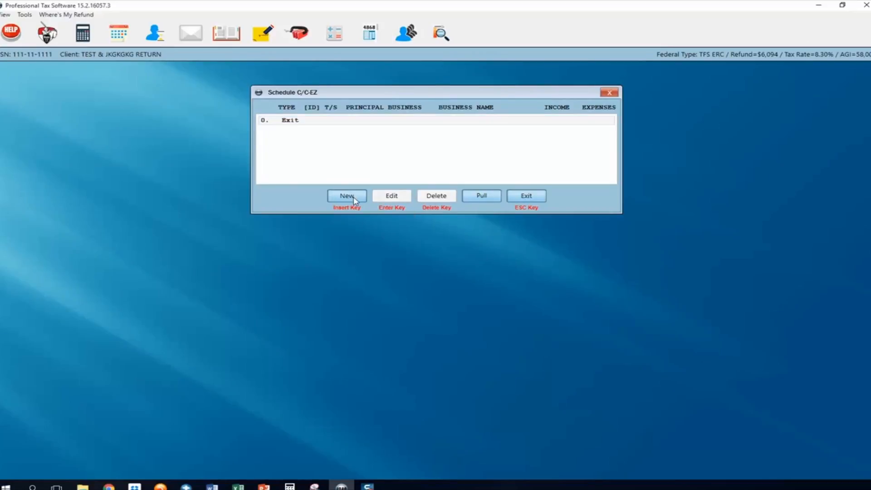
left_click(394, 121)
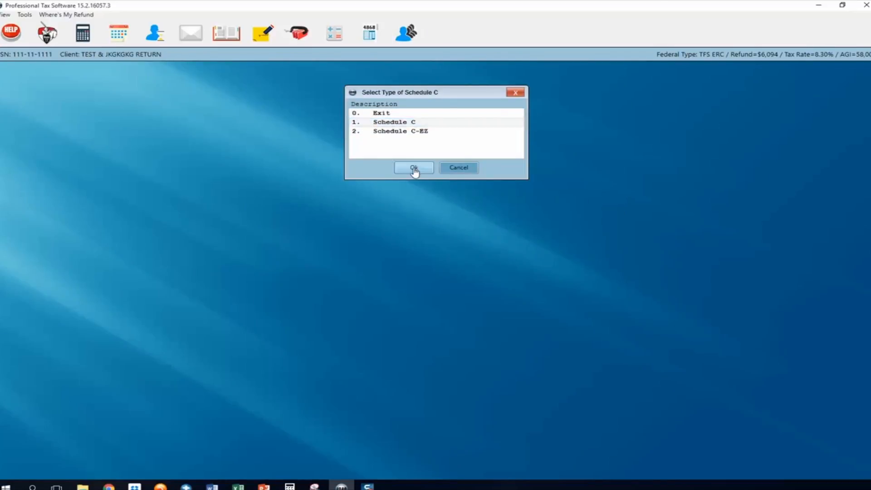
left_click(414, 167)
left_click(394, 123)
left_click(410, 168)
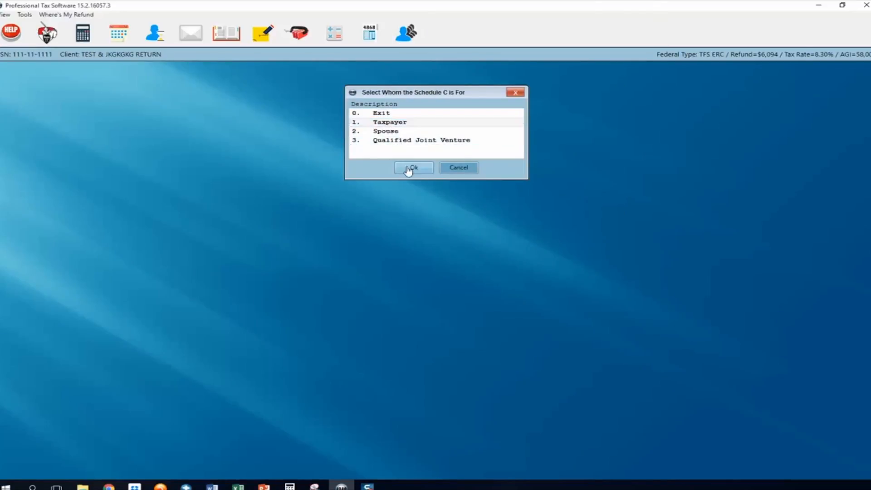
Step: Enter LANDSCAPER as the principal business description and accept the name and address details with the other fields blank
type("LANDSCAPER")
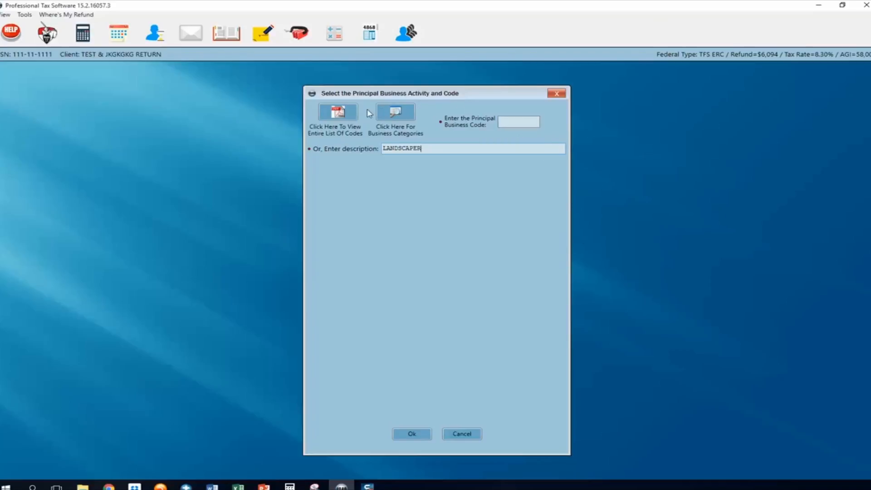
left_click_drag(429, 149, 367, 147)
left_click(410, 436)
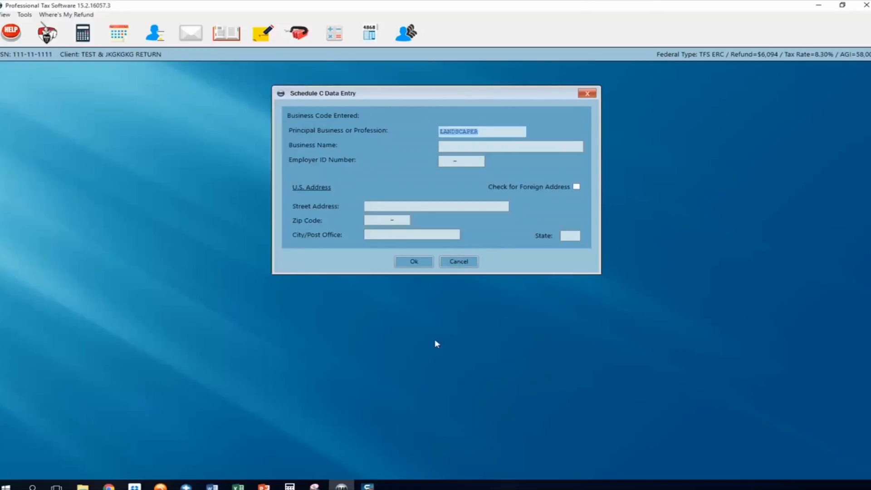
left_click(414, 262)
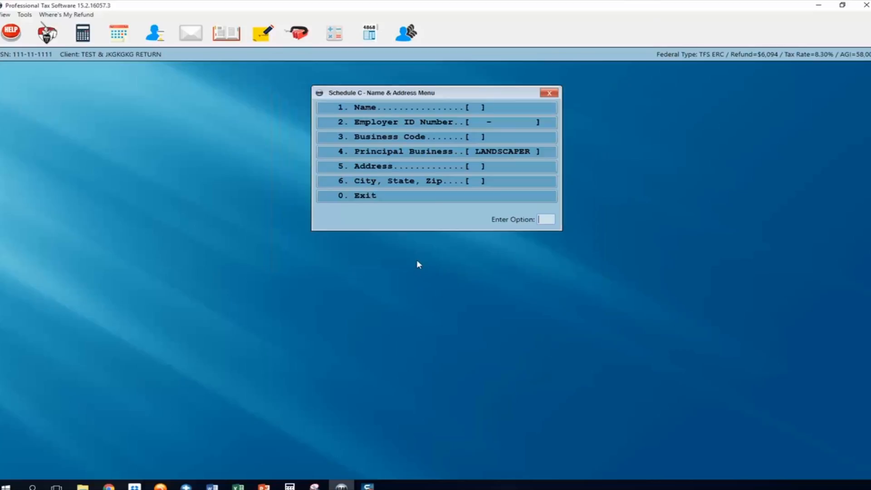
left_click(412, 196)
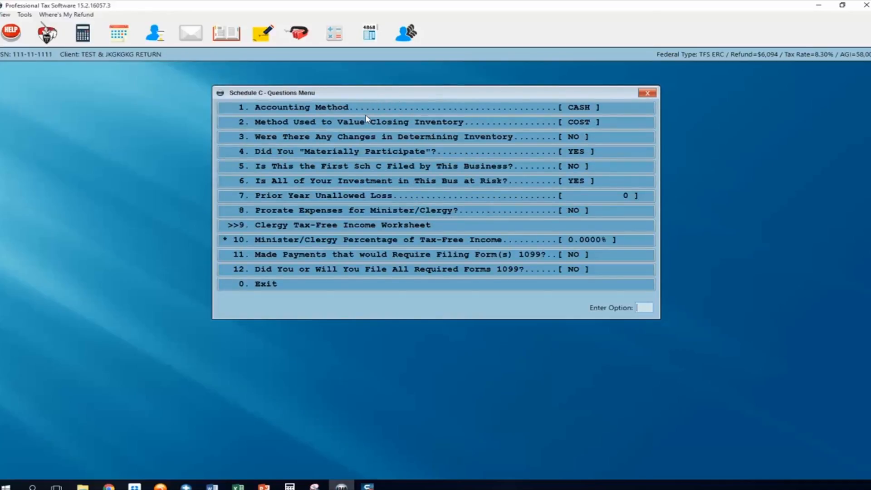
Step: Set the Schedule C accounting method to Cash and finish the Schedule C questions
left_click(584, 109)
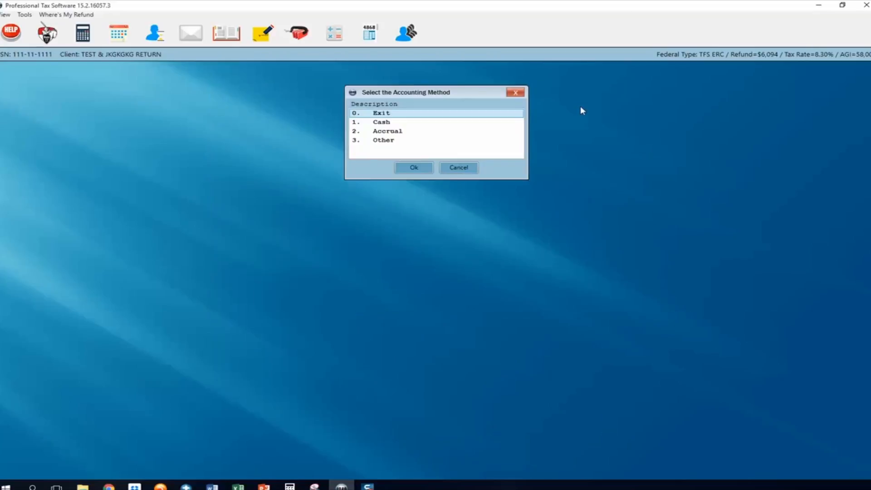
left_click(397, 123)
left_click(414, 167)
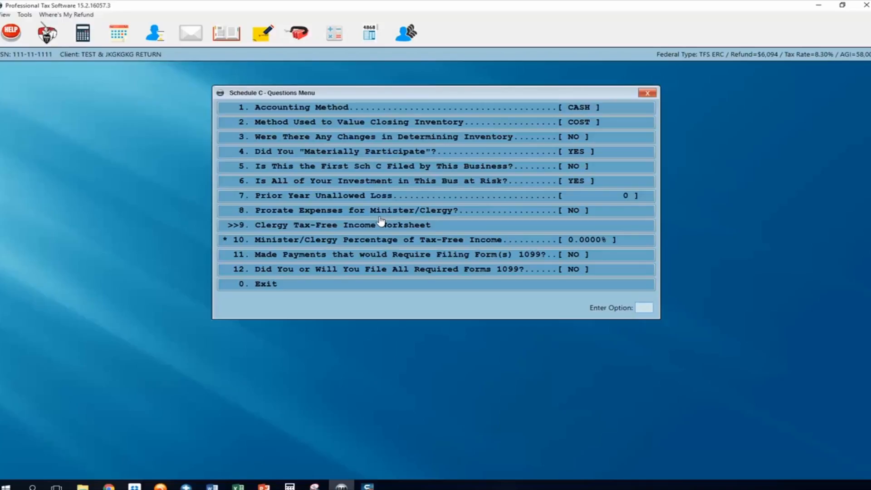
left_click(309, 288)
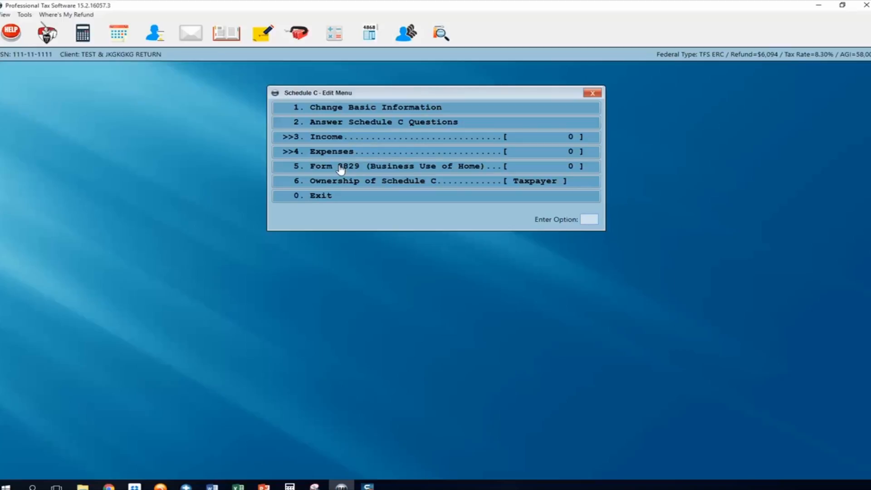
Step: Preview the Schedule C form, examine its general information, income and expense sections, and close the preview
left_click(440, 34)
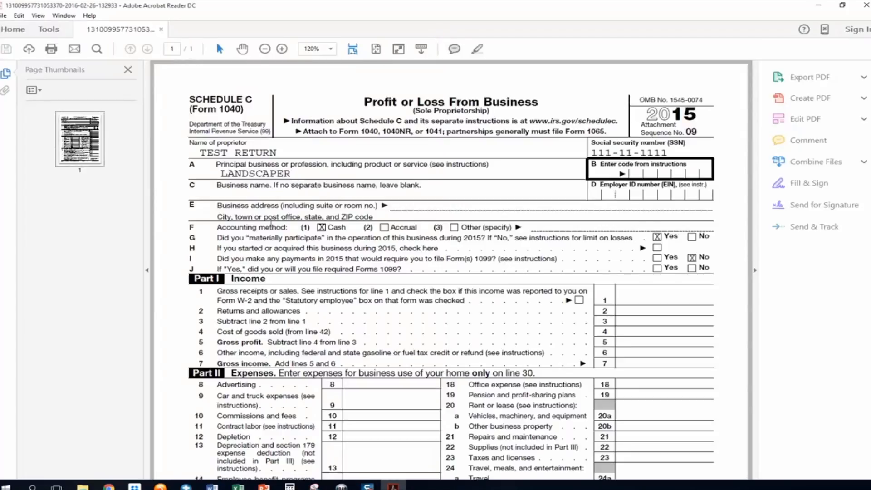
scroll(263, 258, "down", 3)
scroll(262, 258, "down", 1)
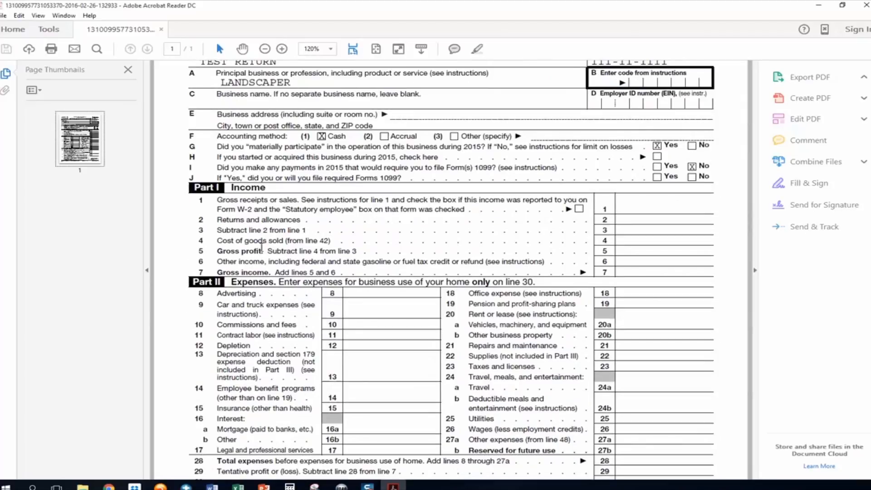
scroll(238, 180, "down", 3)
scroll(274, 234, "up", 5)
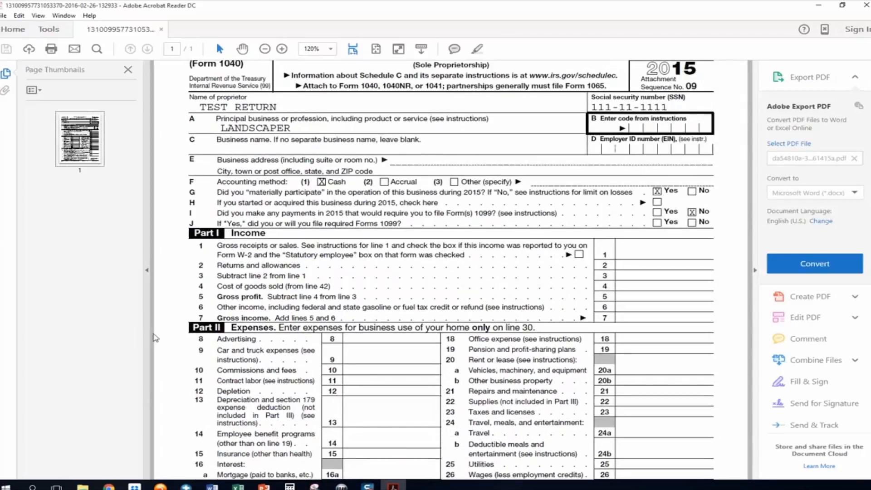
scroll(251, 356, "down", 10)
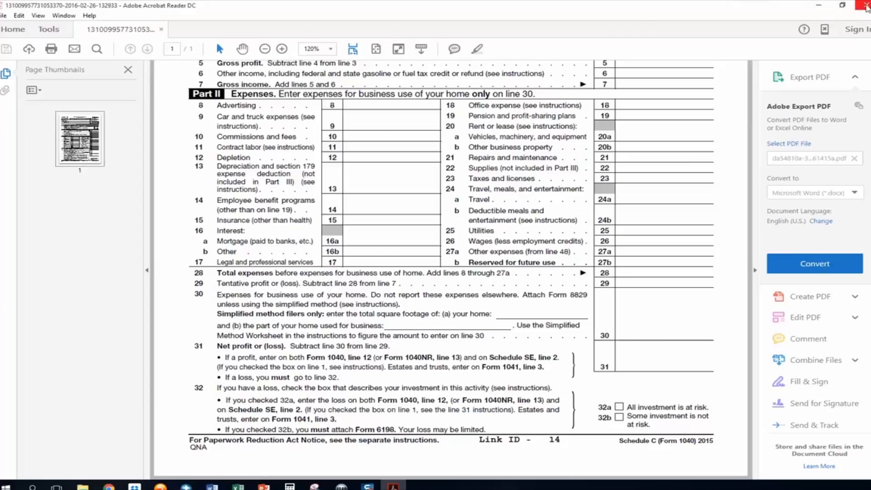
left_click(866, 6)
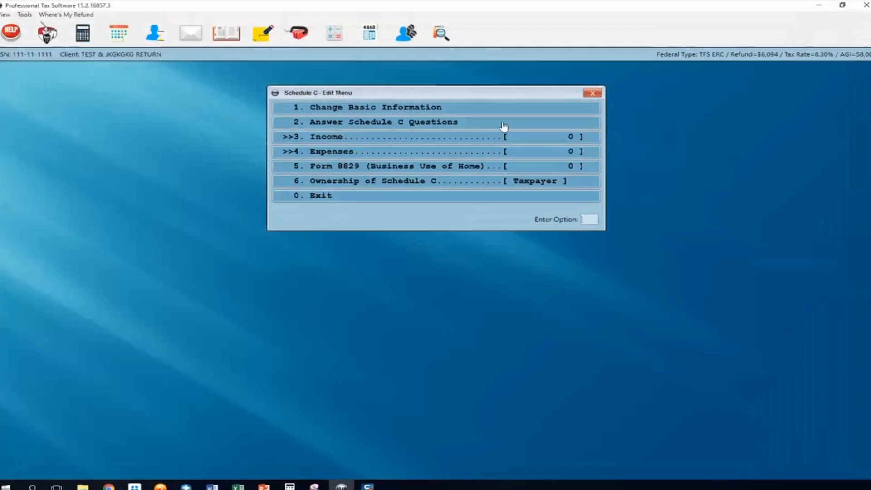
Step: Open the Schedule C income entries and check the Part I income lines in the form preview
left_click(291, 138)
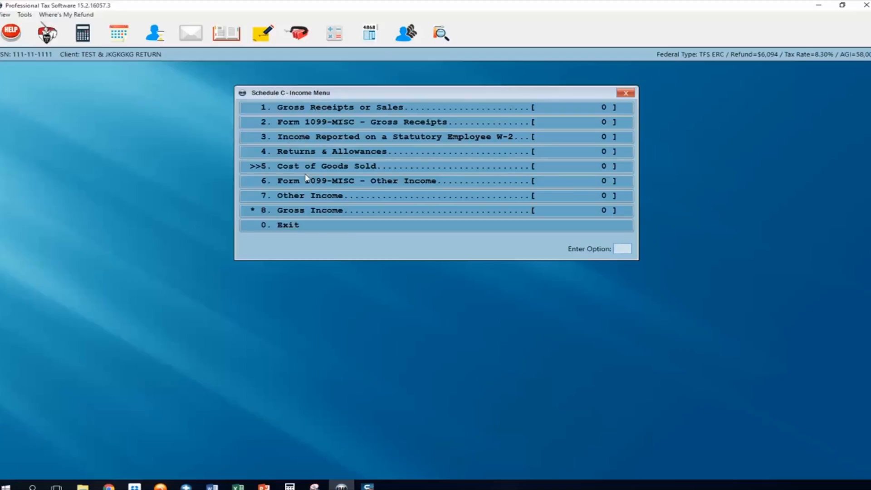
left_click(441, 32)
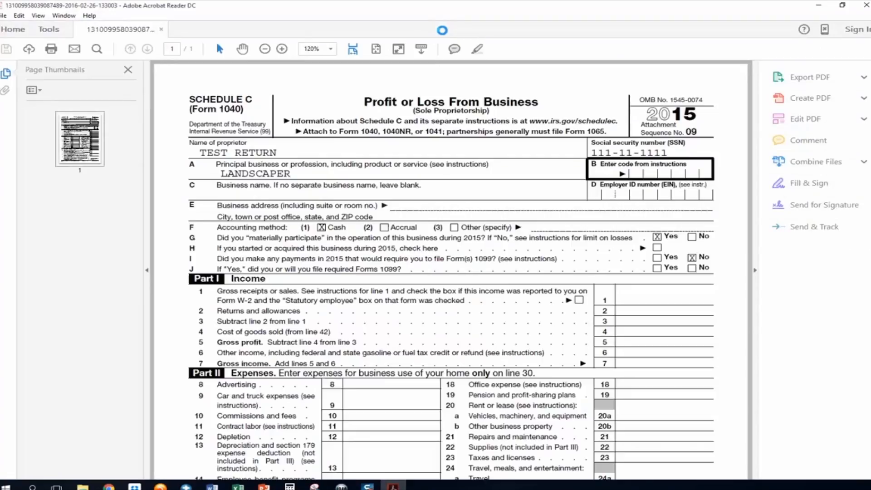
scroll(359, 253, "down", 3)
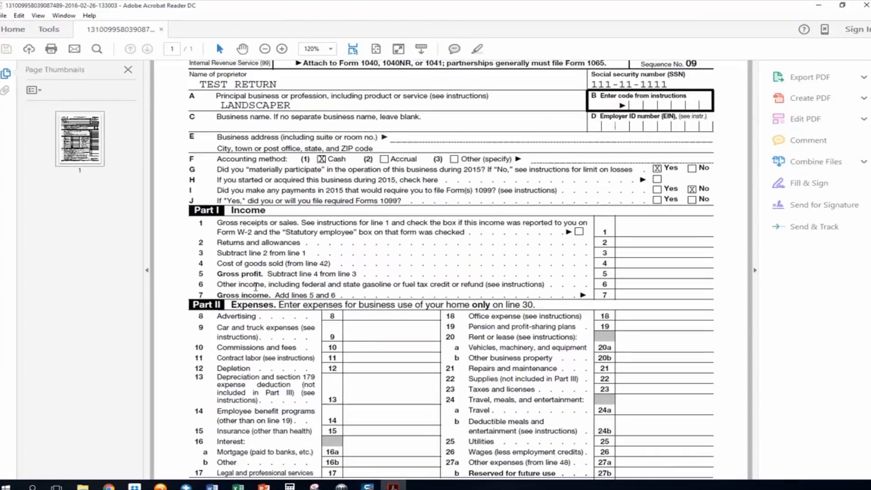
left_click(866, 5)
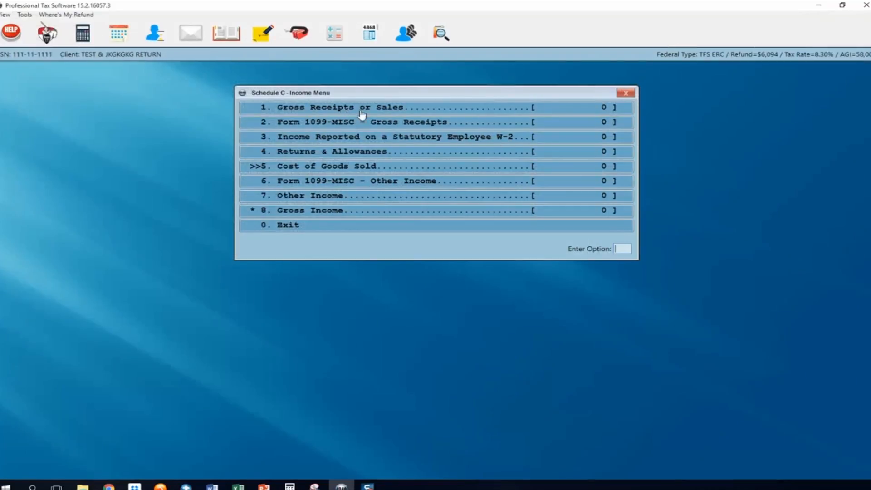
Step: Start a supporting statement for Gross Receipts or Sales and add an APRIL entry of 1500
left_click(568, 109)
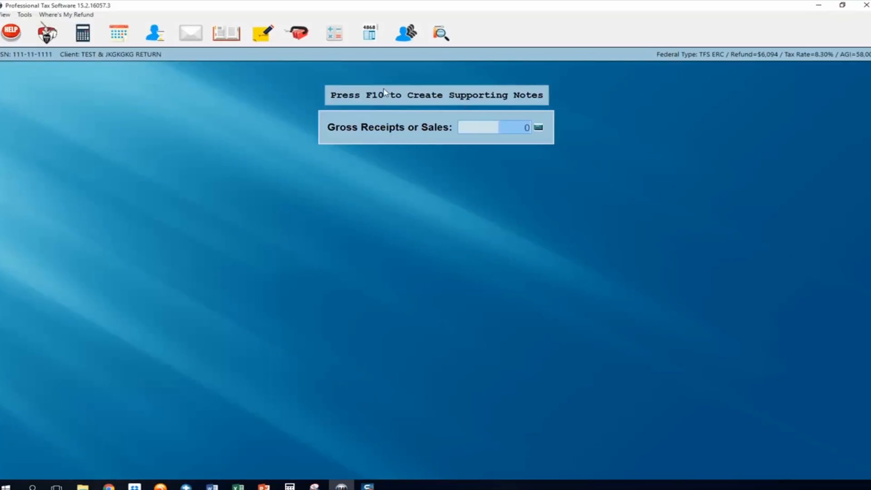
key("F10")
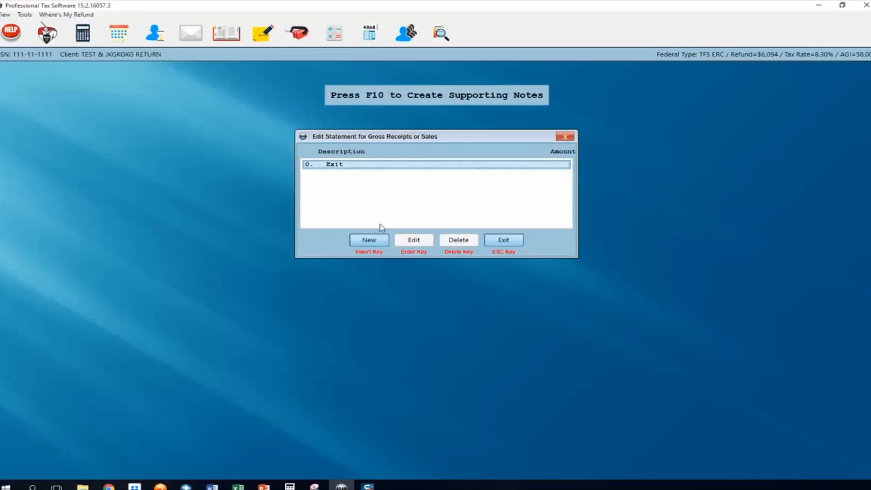
key("Insert")
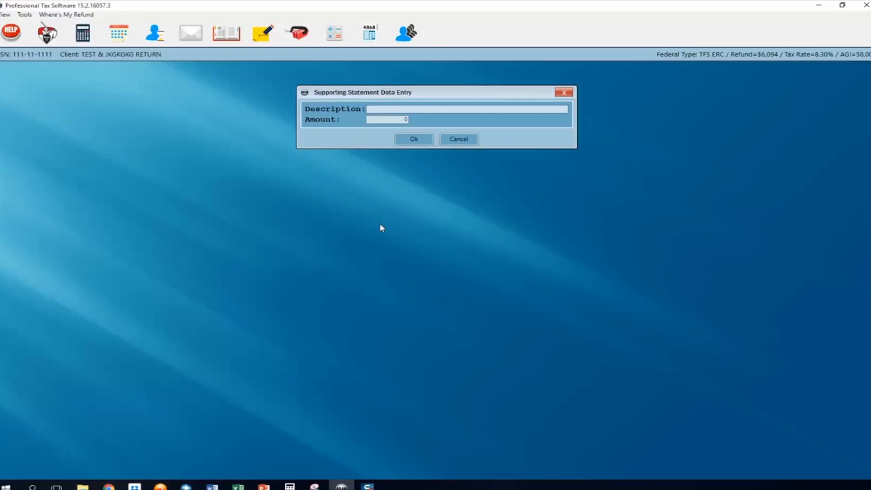
type("APRIL")
key("Tab")
type("1500")
key("Tab")
key("Return")
Step: Add a MAY entry of 1000 to the gross receipts supporting statement
key("Insert")
type("MAY")
key("Tab")
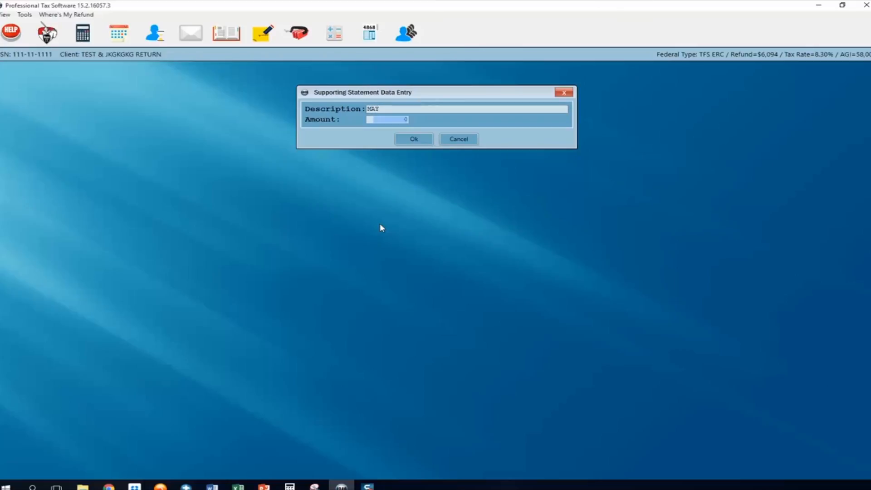
type("1000")
key("Tab")
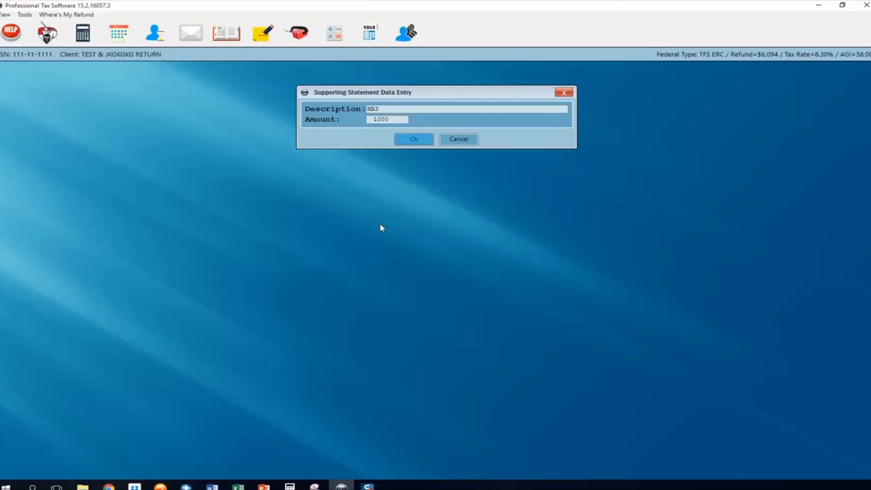
key("Return")
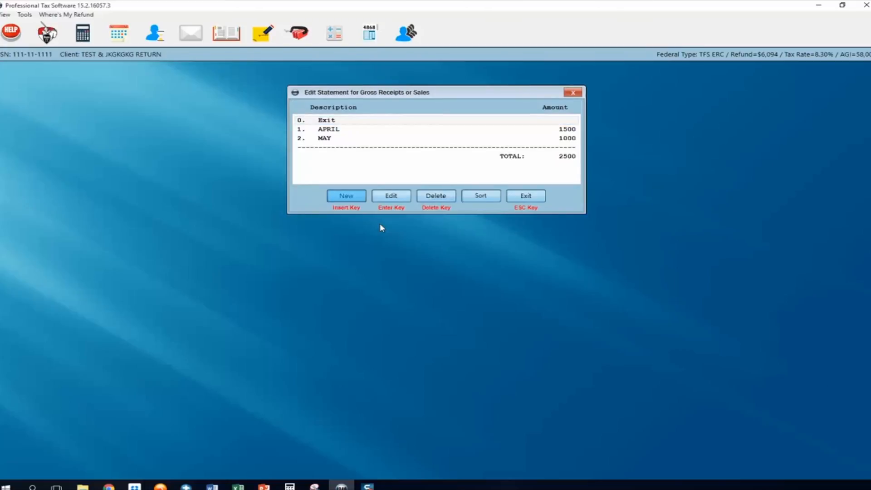
Step: Add a JUNE entry of 2500 to the gross receipts statement and return to the Schedule C income entries
key("Insert")
type("JUNE")
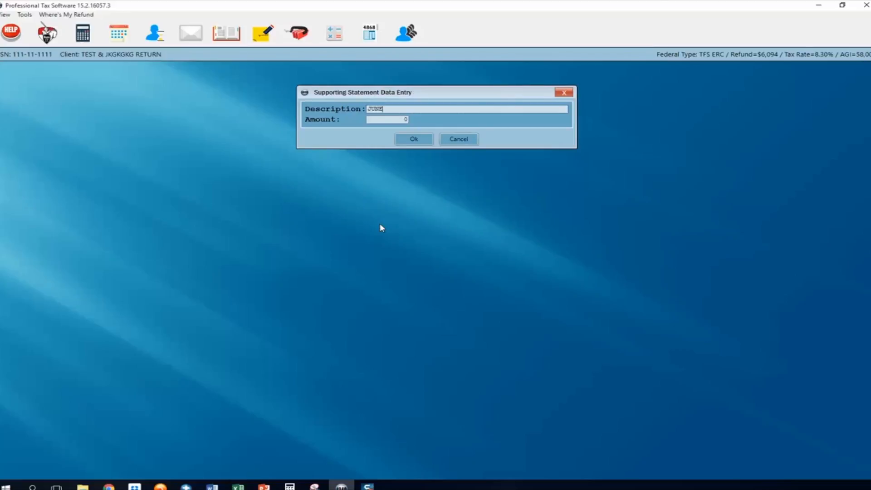
key("Tab")
type("2500")
key("Tab")
left_click(415, 140)
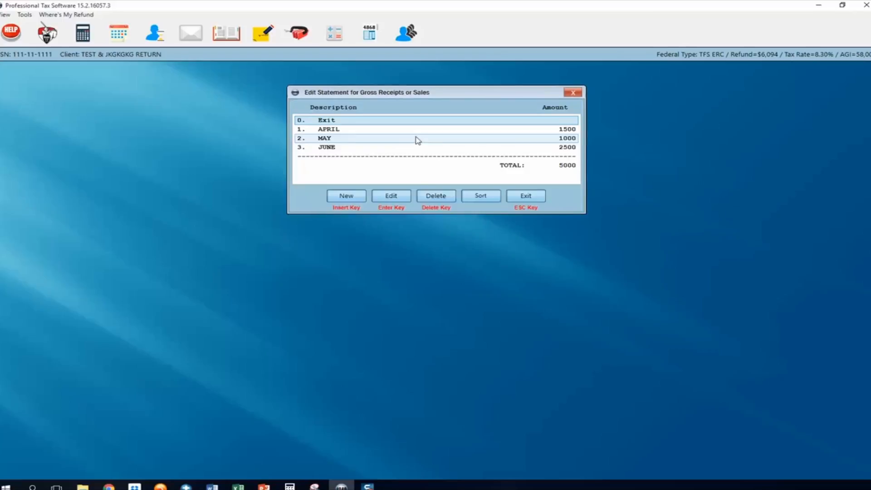
left_click(523, 197)
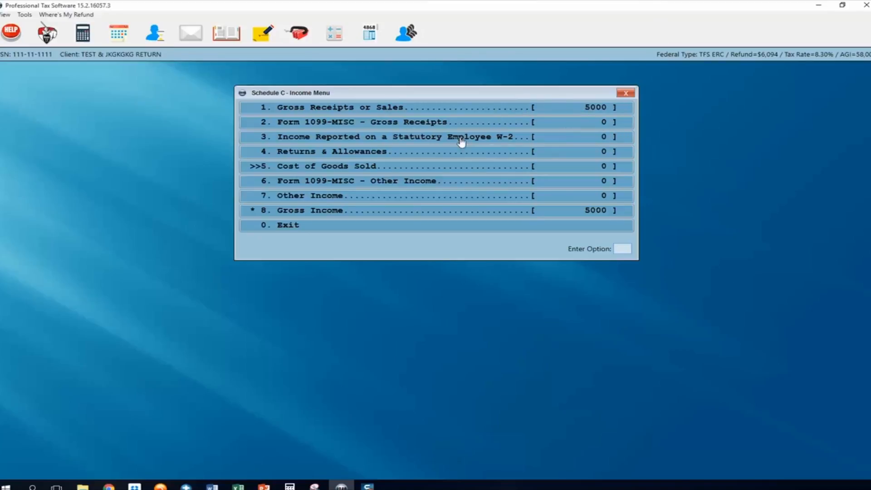
Step: Create a Form 1099-MISC for the taxpayer's Schedule C gross receipts, with the saved payer 1040 CORP
left_click(299, 127)
left_click(347, 203)
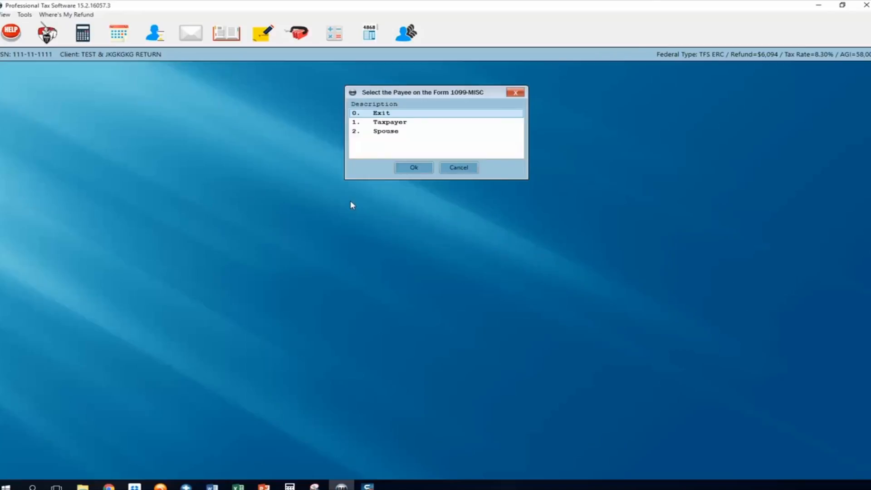
left_click(391, 124)
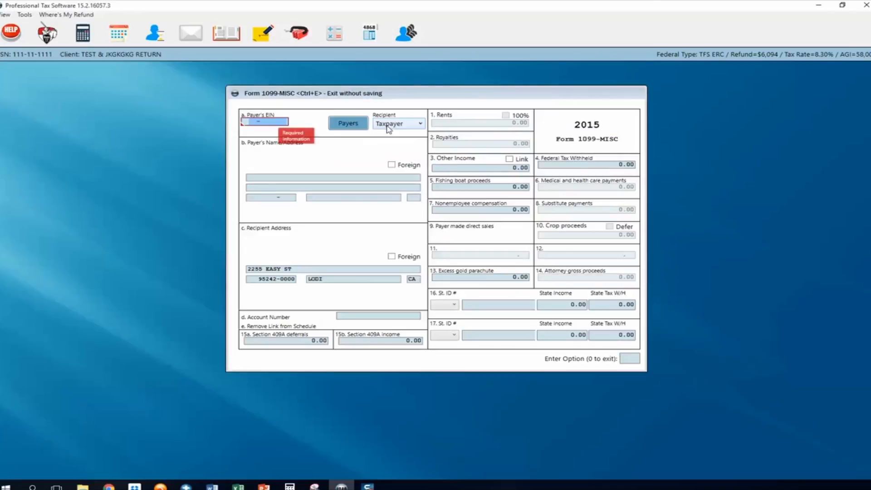
left_click(359, 127)
left_click(353, 151)
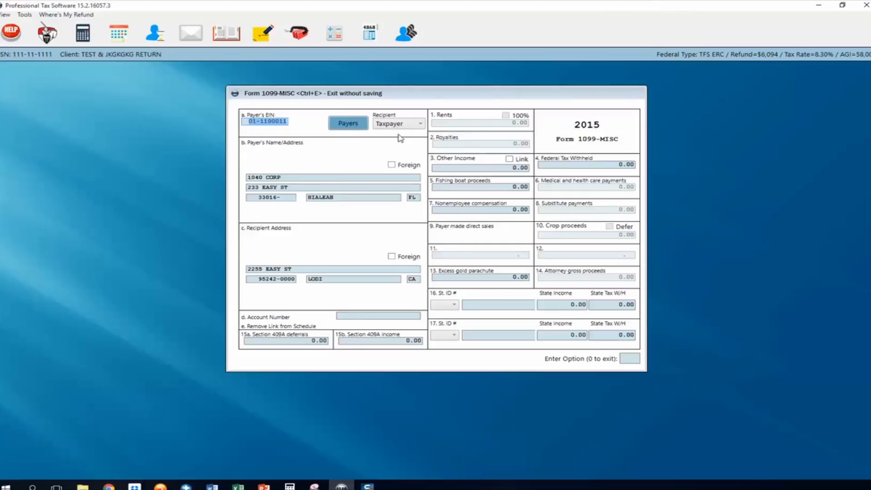
Step: Enter 1500 as nonemployee compensation on the Form 1099-MISC, save it and return to the income entries
left_click(469, 209)
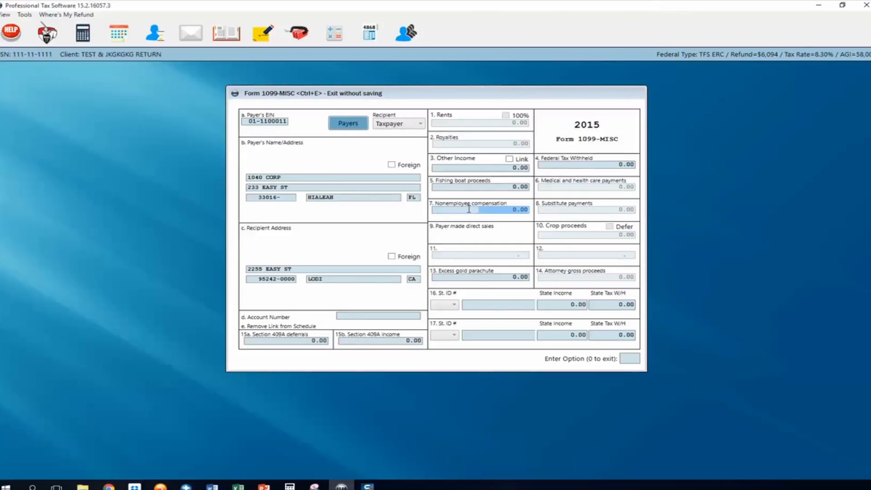
left_click(457, 170)
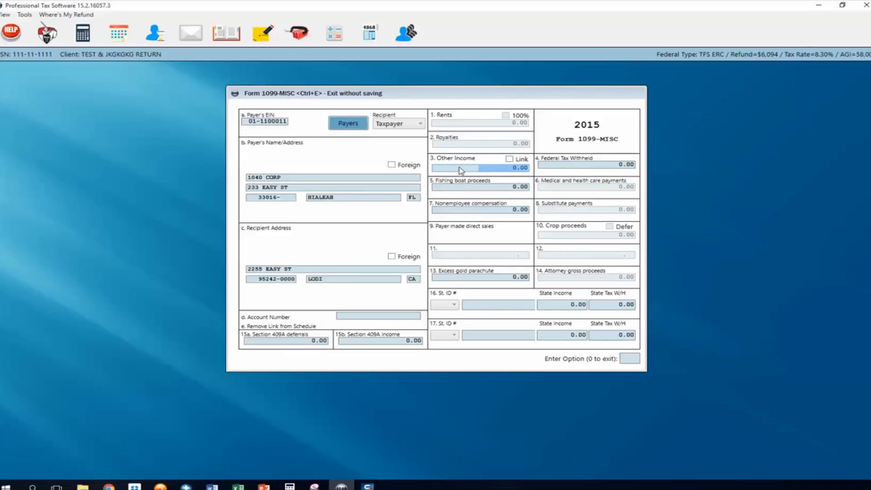
left_click(471, 208)
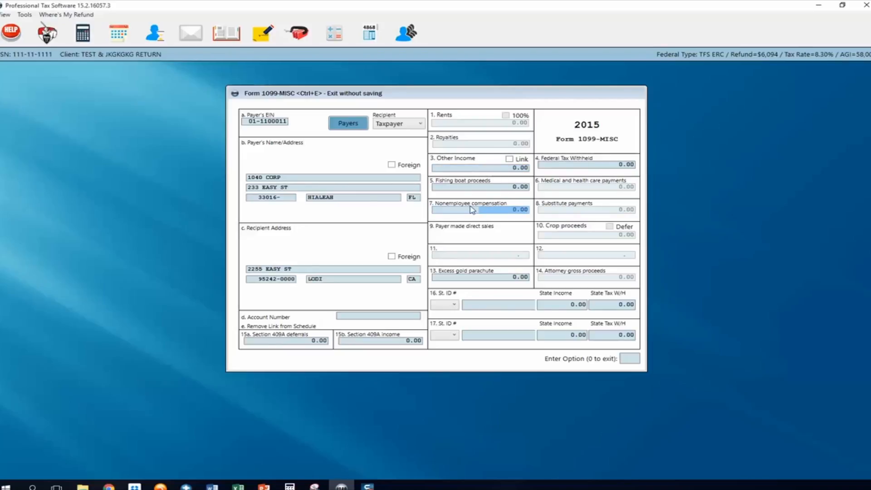
type("1500")
key("Return")
type("0")
key("Return")
key("Escape")
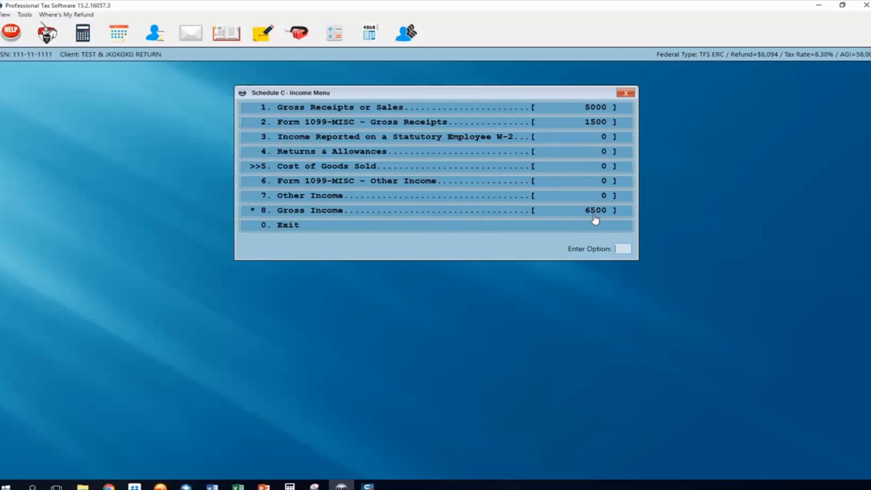
Step: Leave the income entries and set the Schedule C advertising expense to 2580
left_click(312, 226)
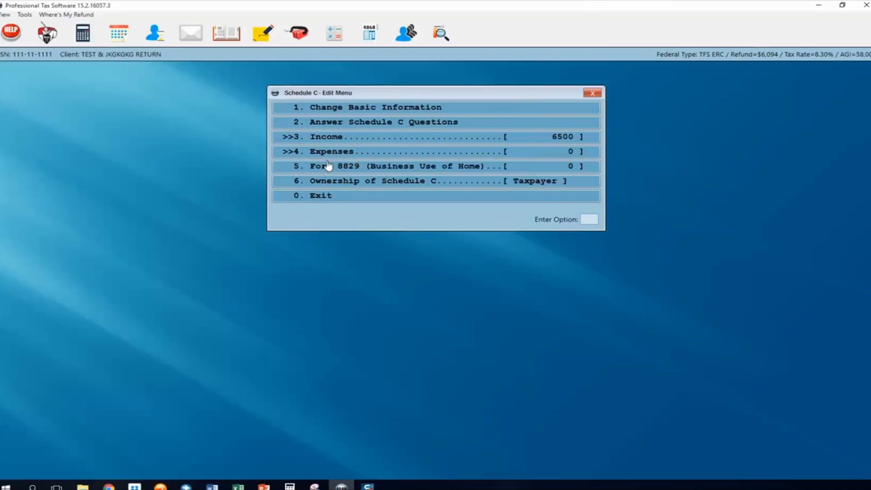
left_click(330, 154)
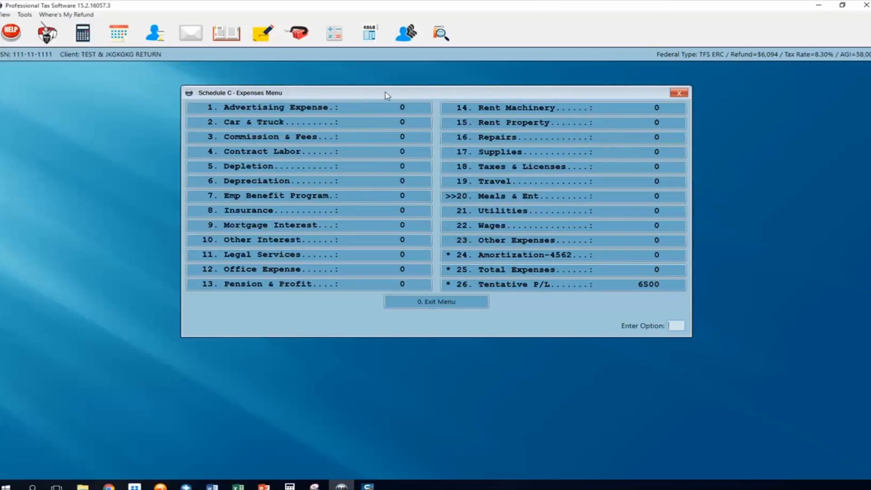
left_click(383, 110)
type("2580")
key("Return")
Step: Start a new vehicle for the Car & Truck expense using the standard mileage rate for Schedule C
left_click(370, 128)
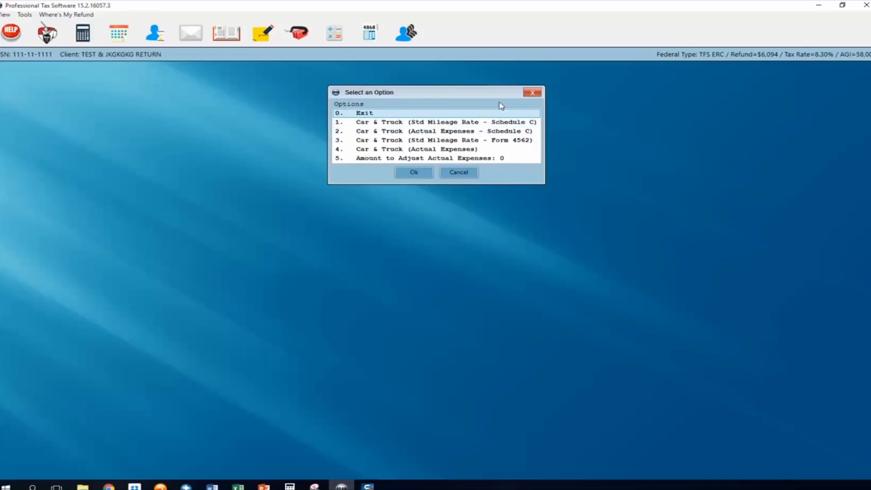
left_click(532, 92)
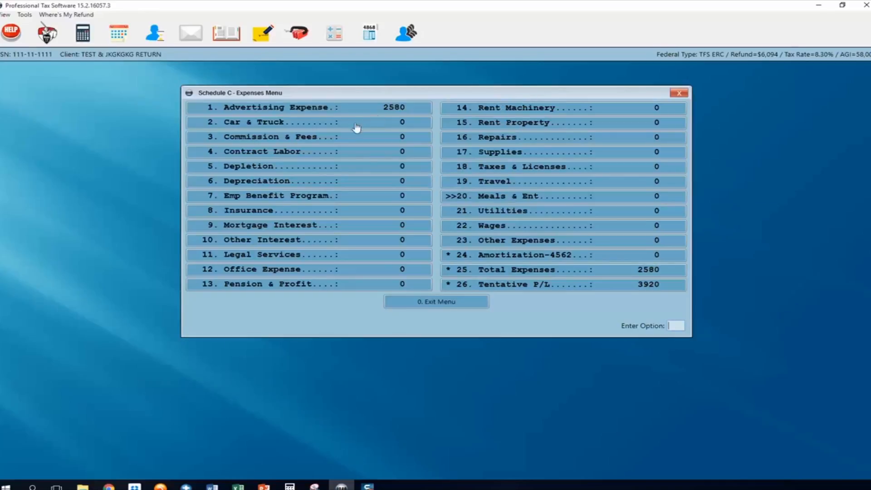
left_click(267, 126)
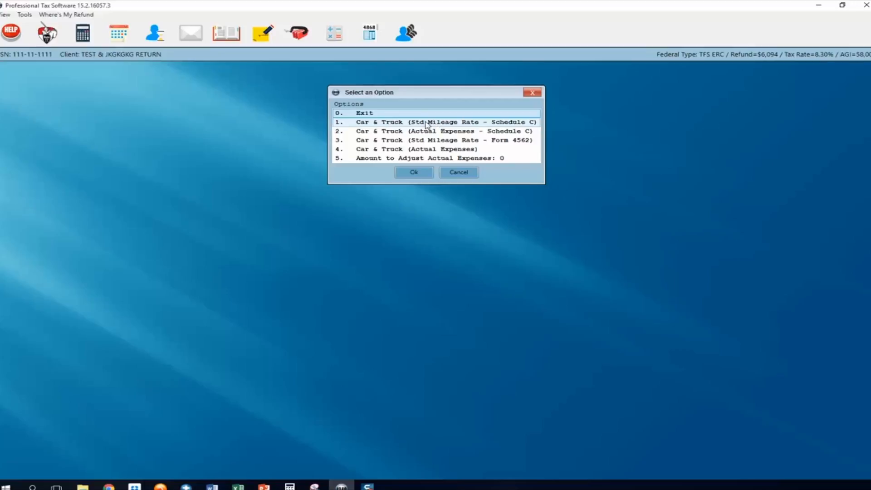
left_click(428, 123)
left_click(349, 204)
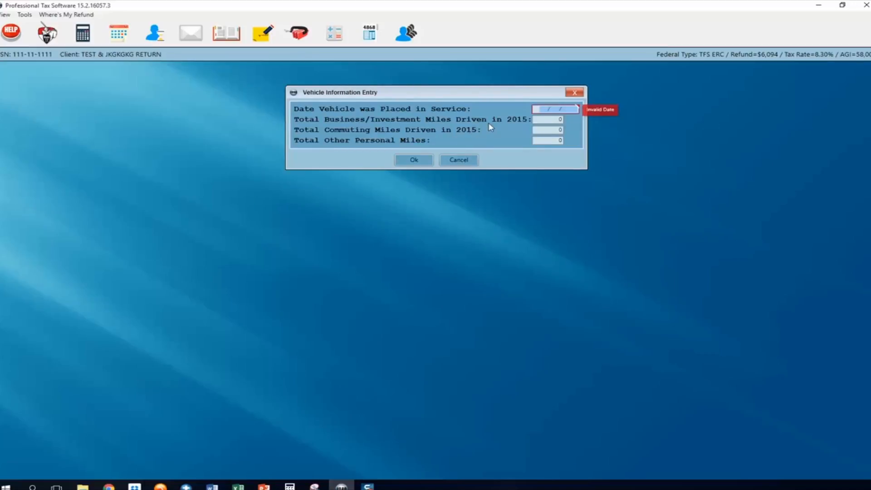
Step: Record the vehicle's service date 01/01/2015 with 5500 business, 1000 commuting and 1500 other personal miles, and return to the expenses
type("01/01/15")
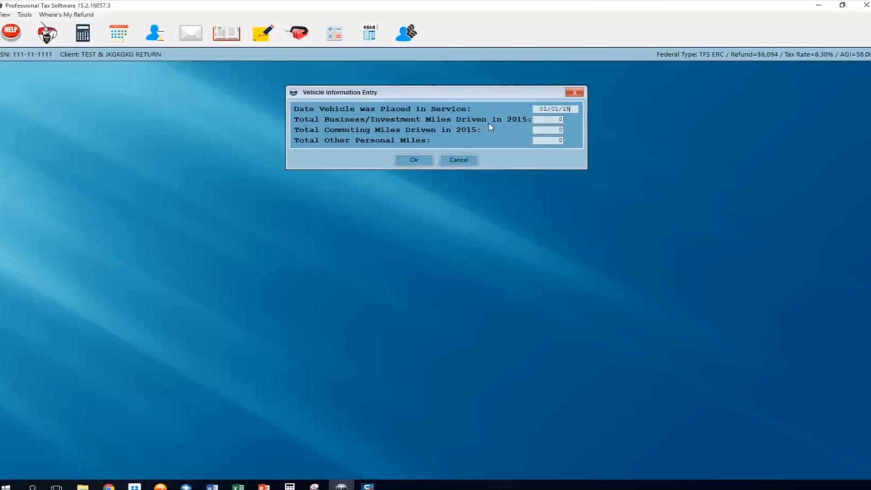
key("Tab")
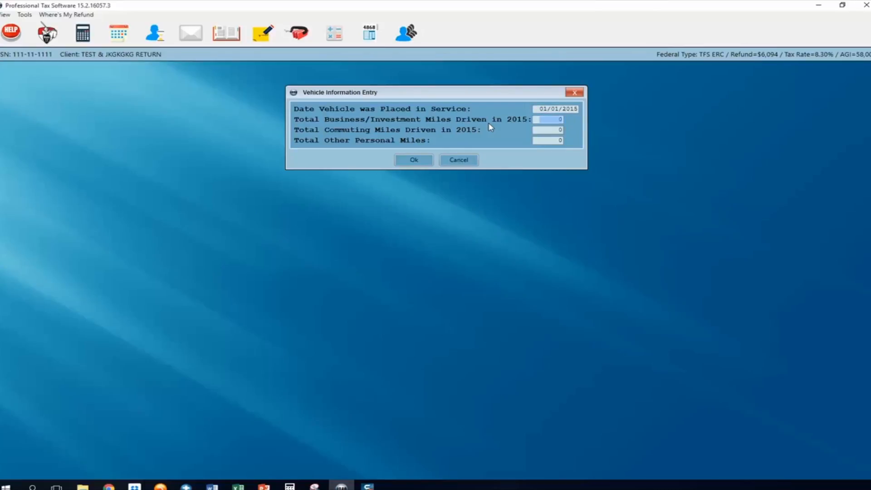
type("5500")
key("Tab")
type("1000")
key("Tab")
type("1500")
key("Tab")
key("Return")
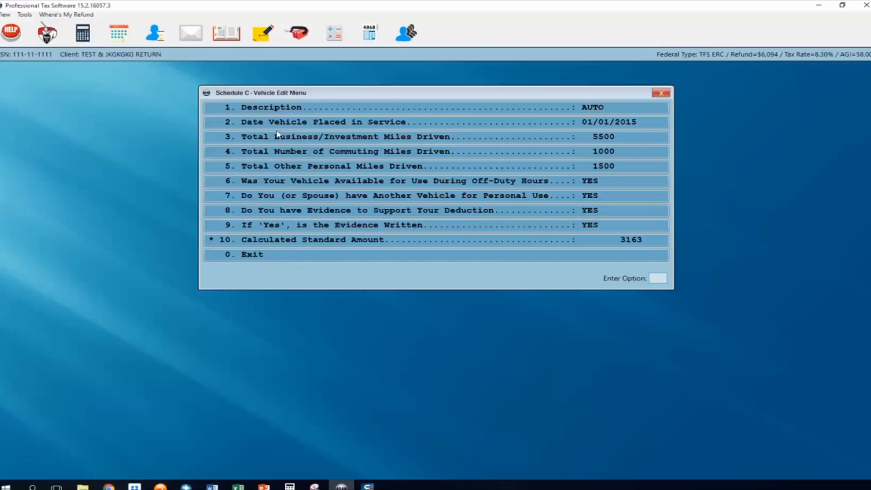
left_click(260, 256)
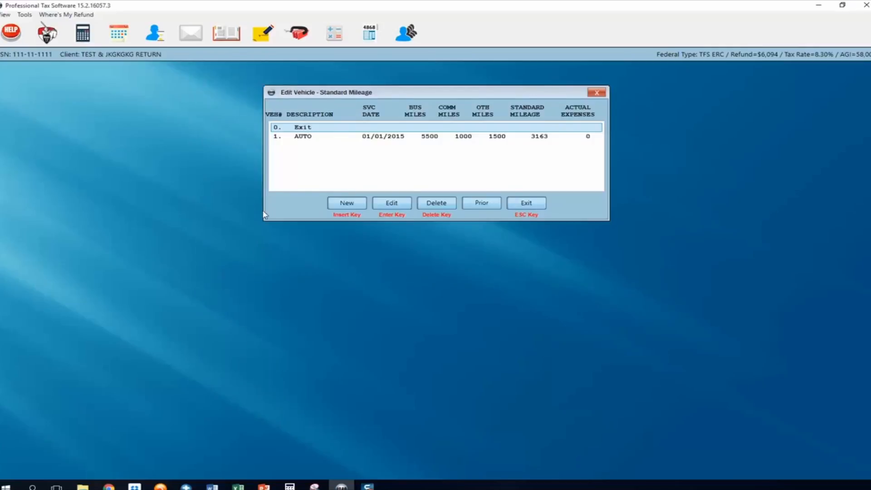
left_click(529, 203)
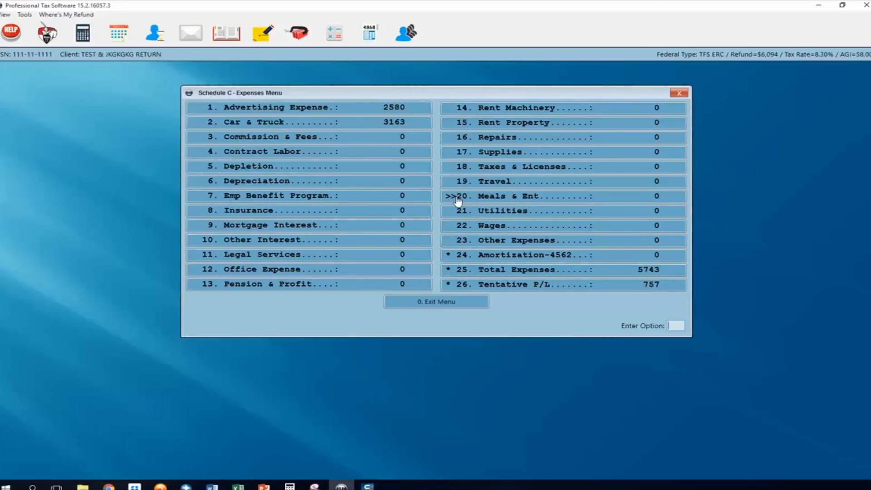
Step: Start a new asset entry in the Depreciation Module for the landscaping business
left_click(365, 186)
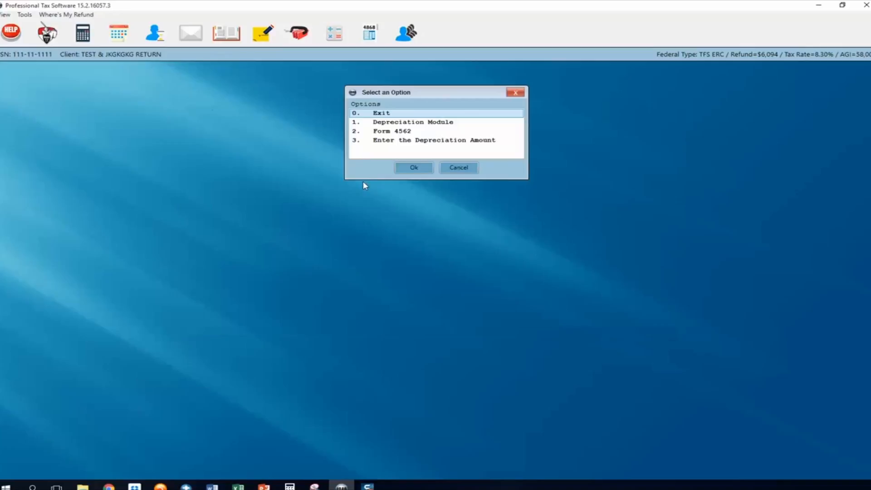
double_click(399, 126)
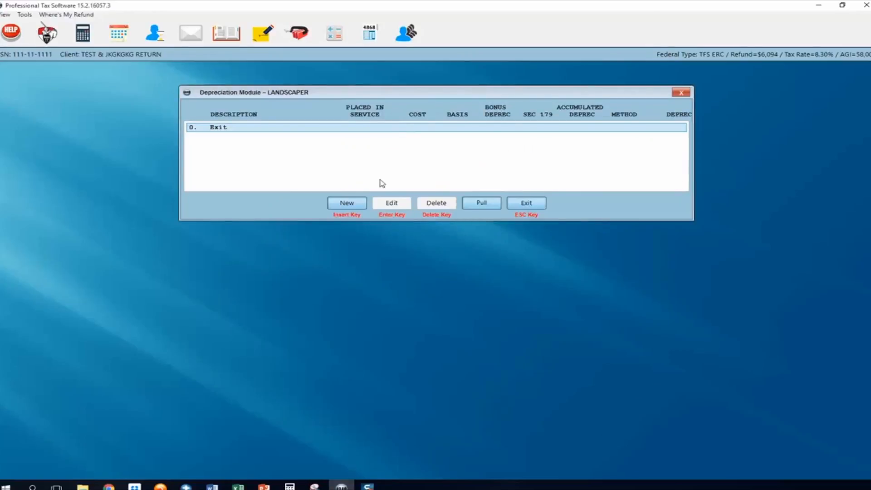
left_click(360, 207)
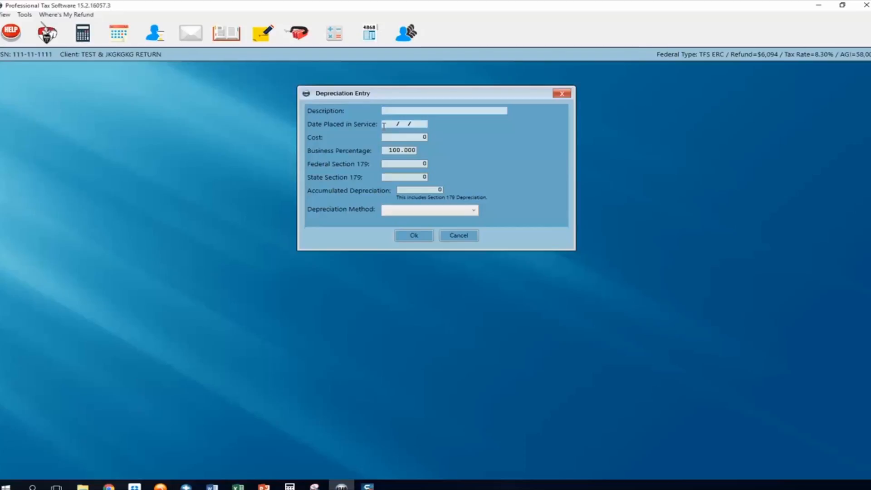
Step: Describe the asset as TRACTOR, placed in service 01/01/2015 at a cost of 5000, keeping 100% business use and no Section 179
type("TRACTOR")
key("Tab")
type("01/01/2015")
key("Tab")
type("5000")
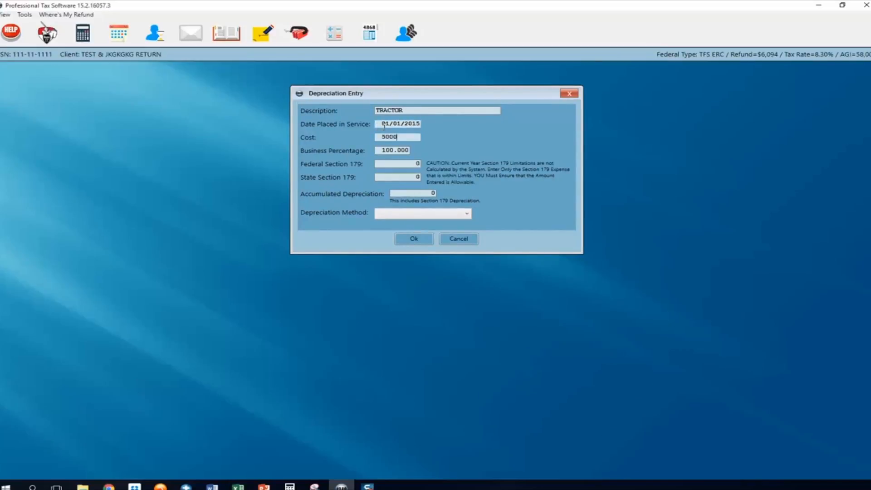
key("BackSpace")
key("Tab")
key("Tab")
key("Tab")
key("Tab")
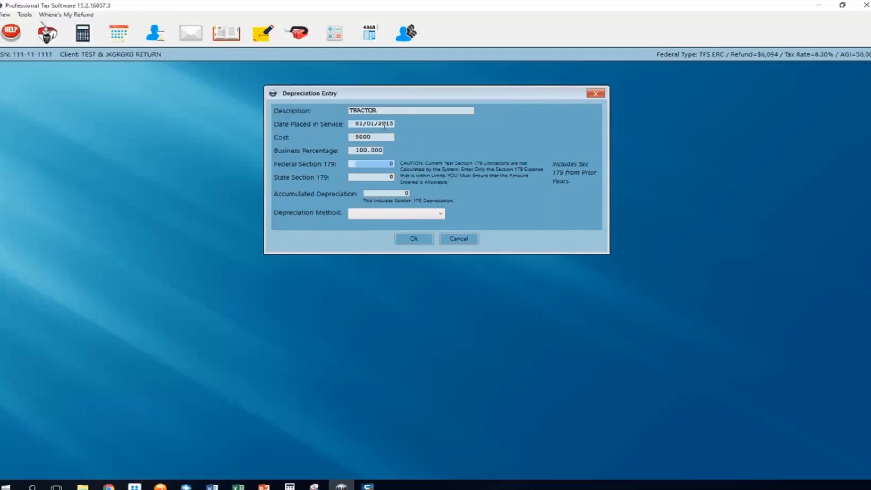
key("Tab")
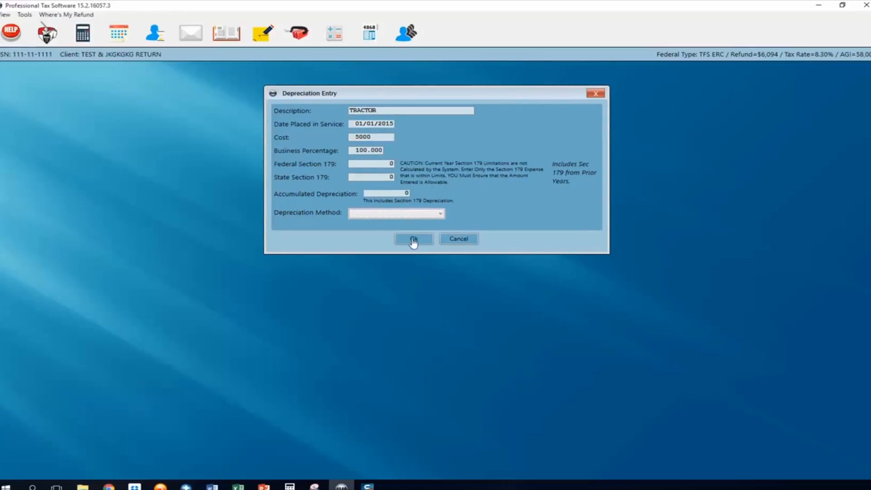
Step: Set the tractor's depreciation method to STRAIGHT LINE with a useful life of 7, save it and return to the expenses
left_click(435, 217)
scroll(422, 281, "down", 2)
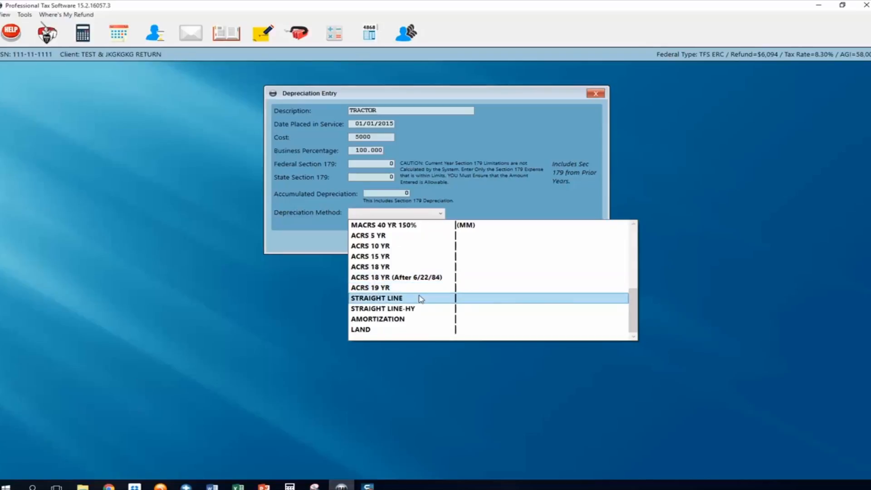
left_click(420, 295)
type("78")
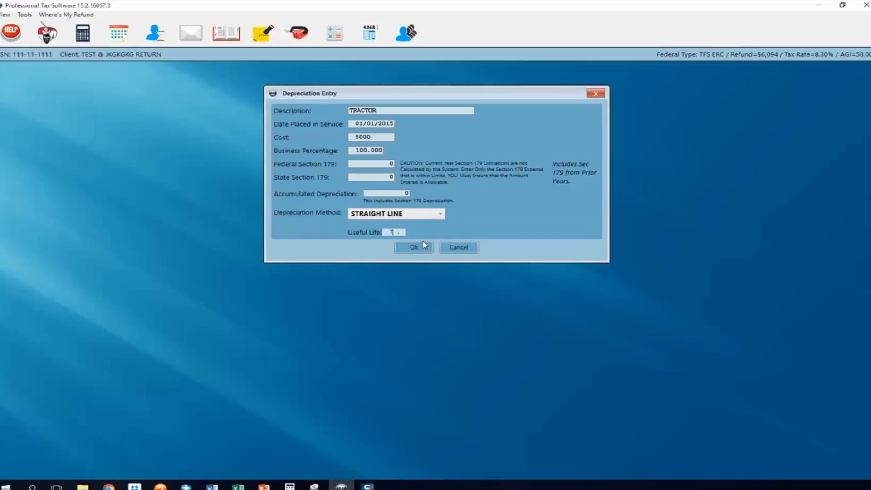
left_click(420, 248)
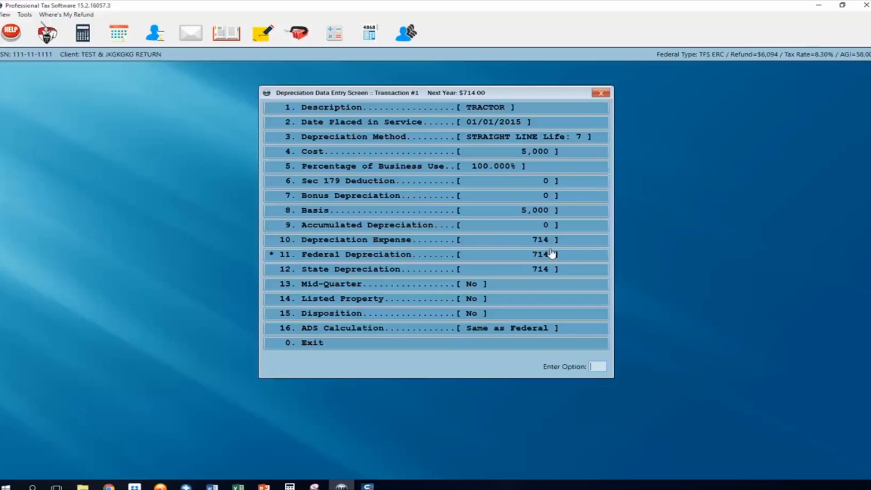
left_click(365, 347)
left_click(526, 203)
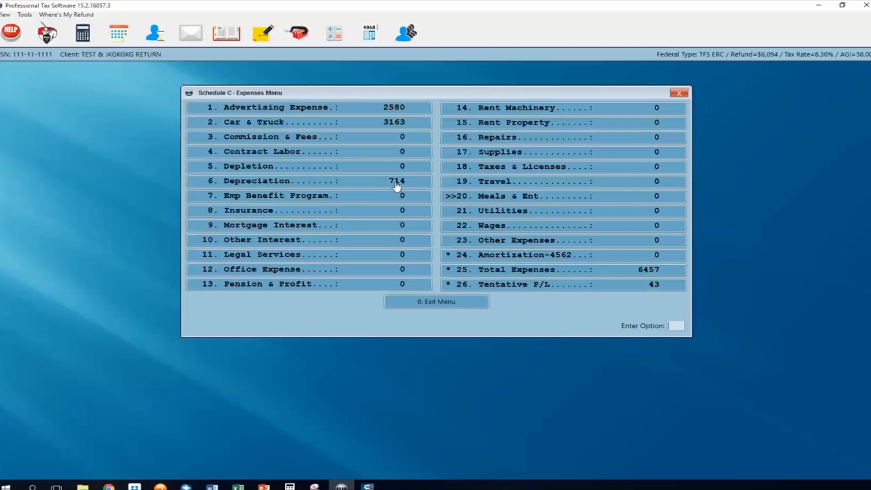
Step: Check the Meals & Entertainment expense options without entering anything, and exit to the list of Schedule C businesses
left_click(470, 198)
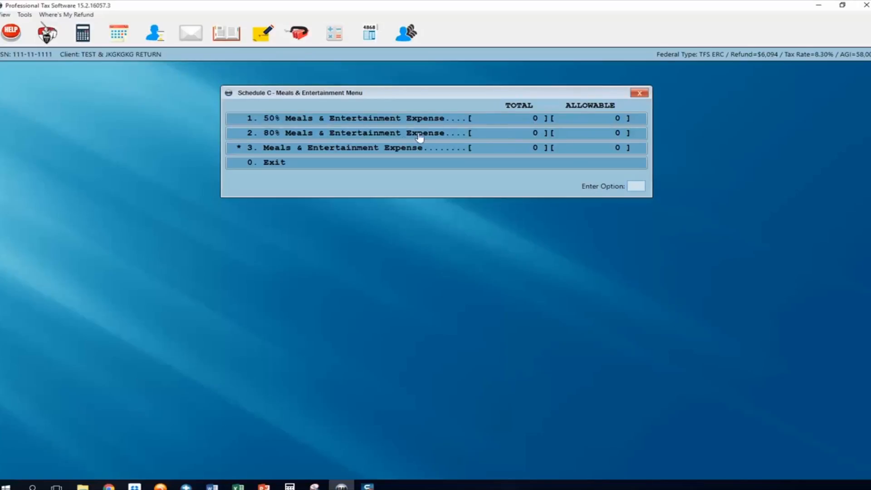
left_click(639, 94)
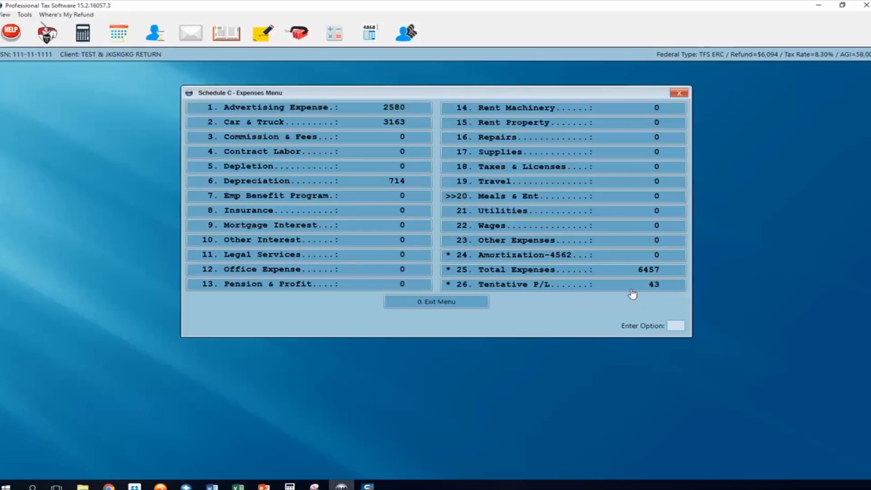
left_click(435, 302)
left_click(446, 198)
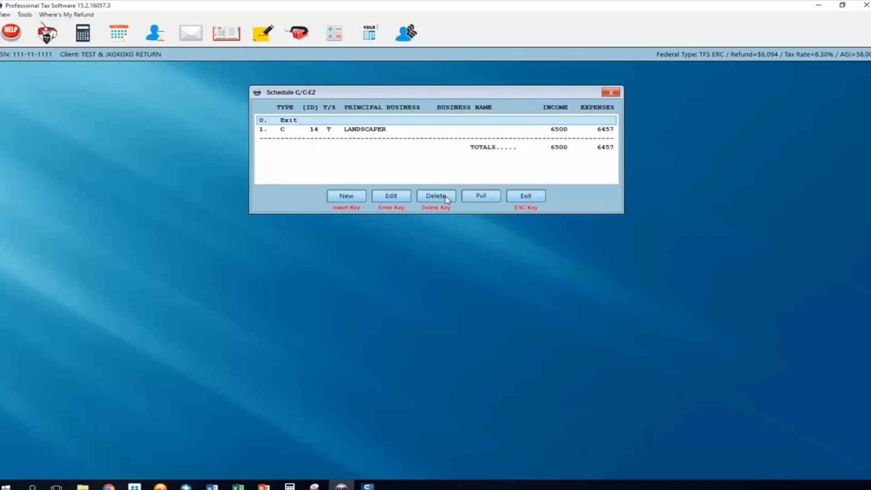